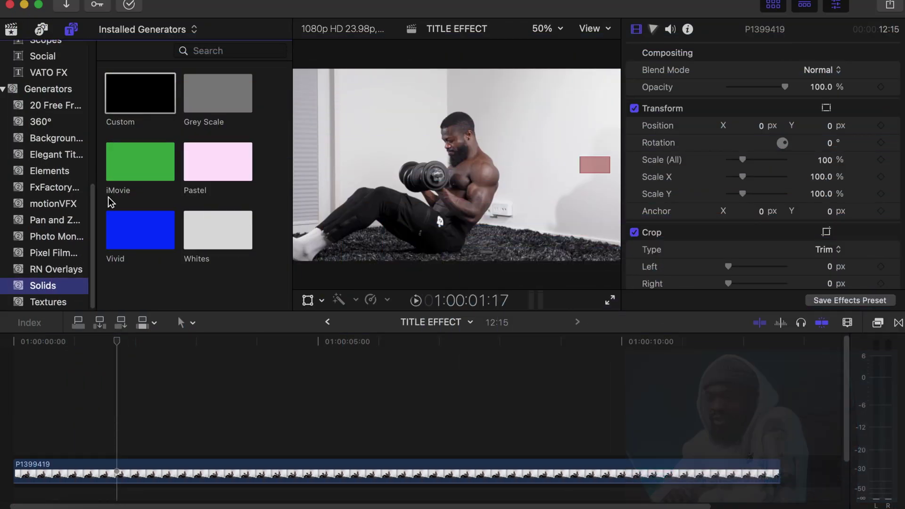
# Place a Custom solid above the workout clip and trim it to about five seconds.
pyautogui.click(148, 107)
pyautogui.moveTo(147, 104); pyautogui.dragTo(125, 428)
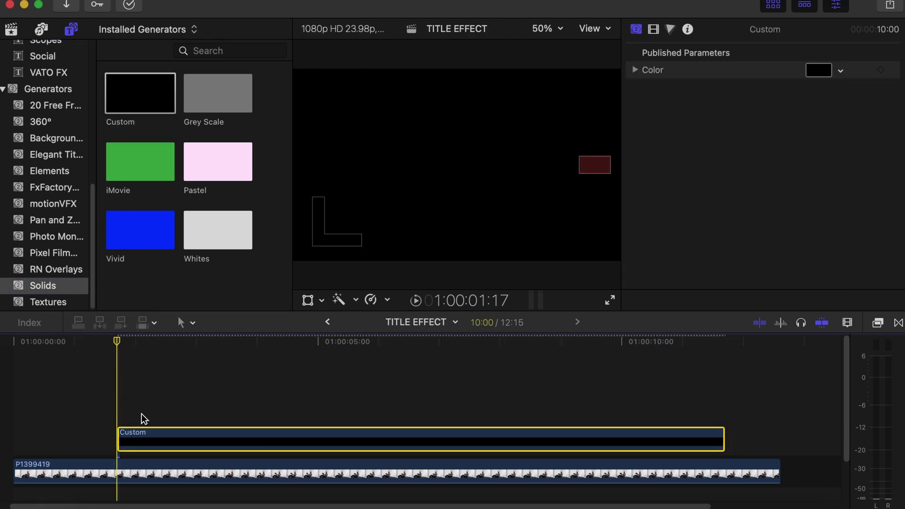
pyautogui.moveTo(719, 443); pyautogui.dragTo(428, 439)
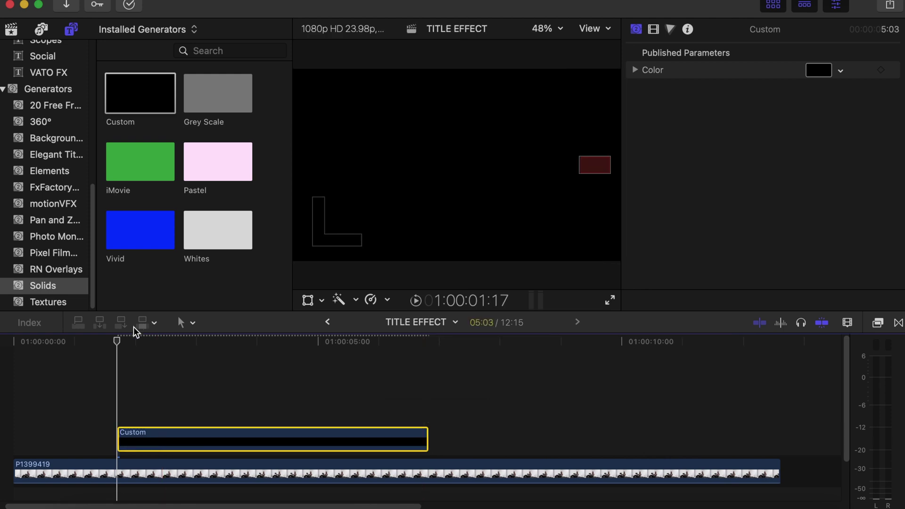
# Hide the browser and recolour the solid grey, showing its video properties.
pyautogui.click(775, 6)
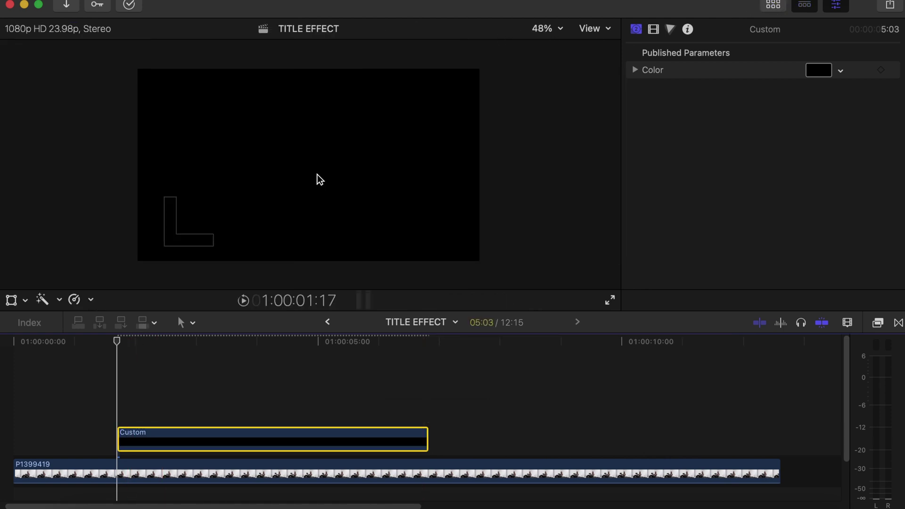
pyautogui.click(819, 71)
pyautogui.click(626, 182)
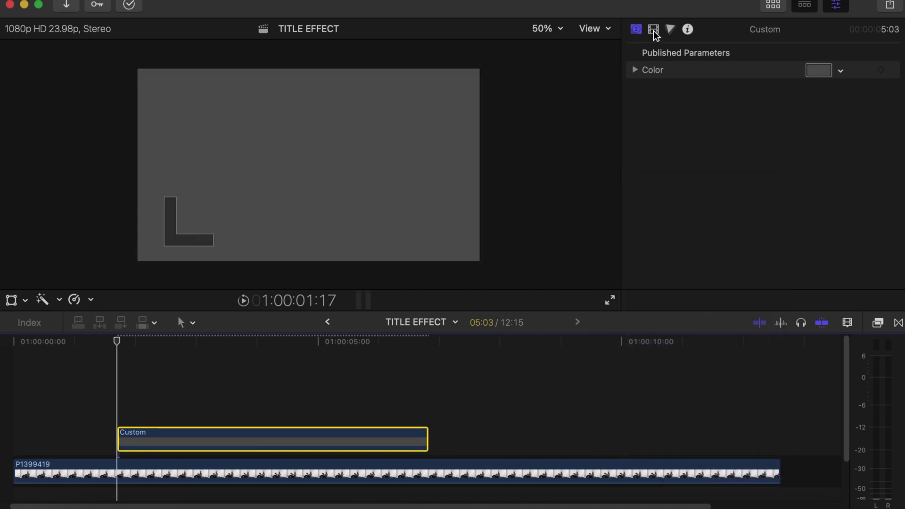
pyautogui.hotkey('ctrl', 'Tab')
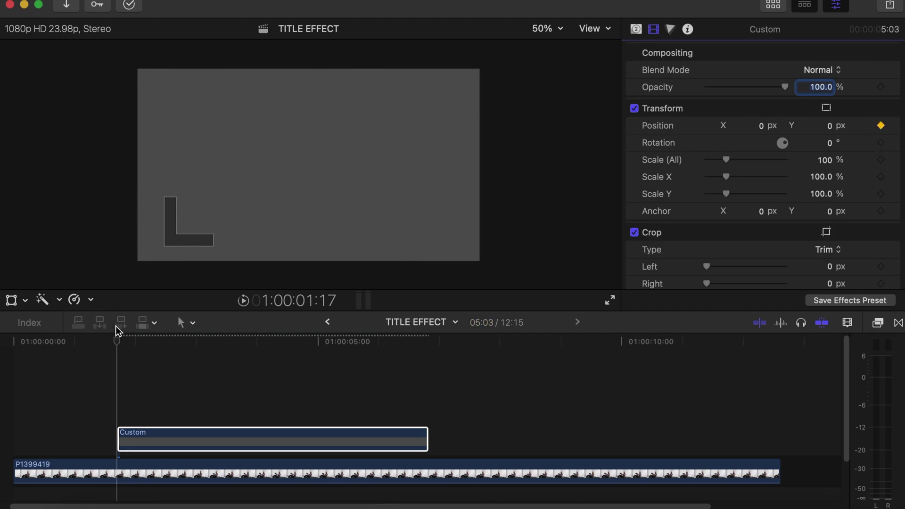
# Set the grey solid's opacity to 90 at the earlier Position keyframe.
pyautogui.press('space')
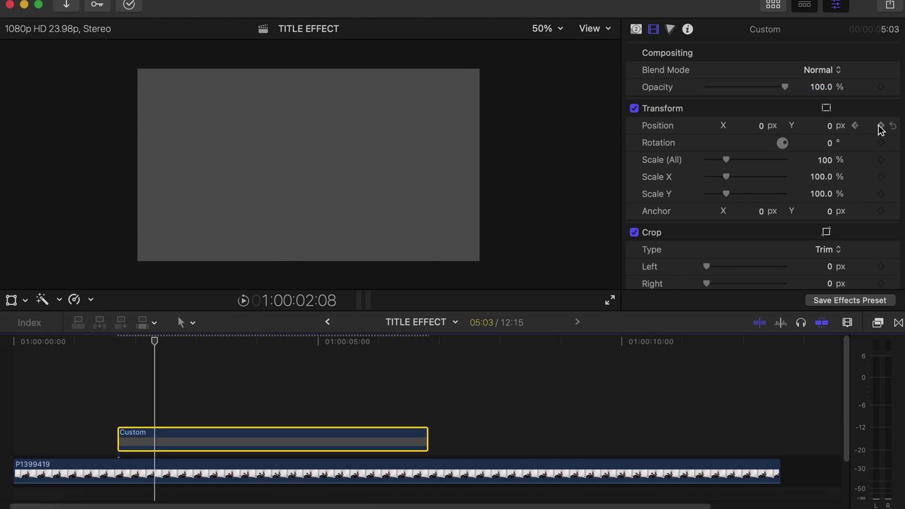
pyautogui.click(856, 126)
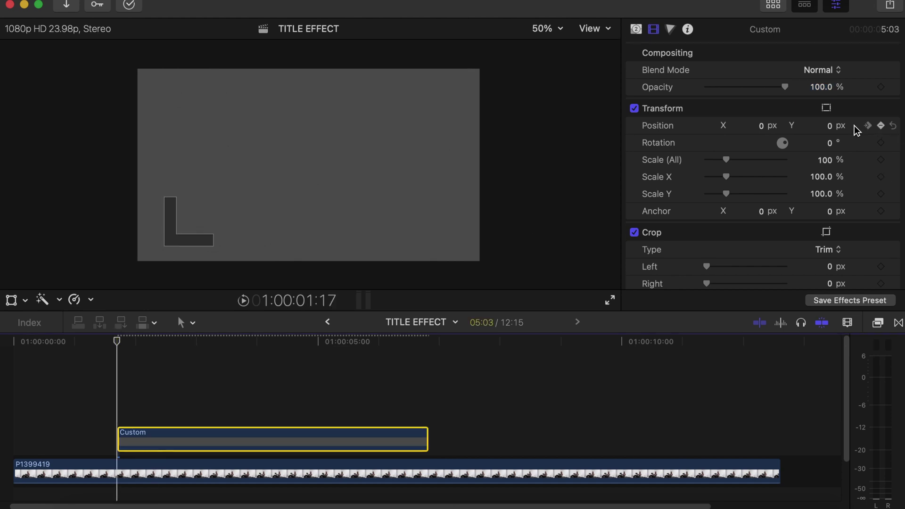
pyautogui.click(822, 89)
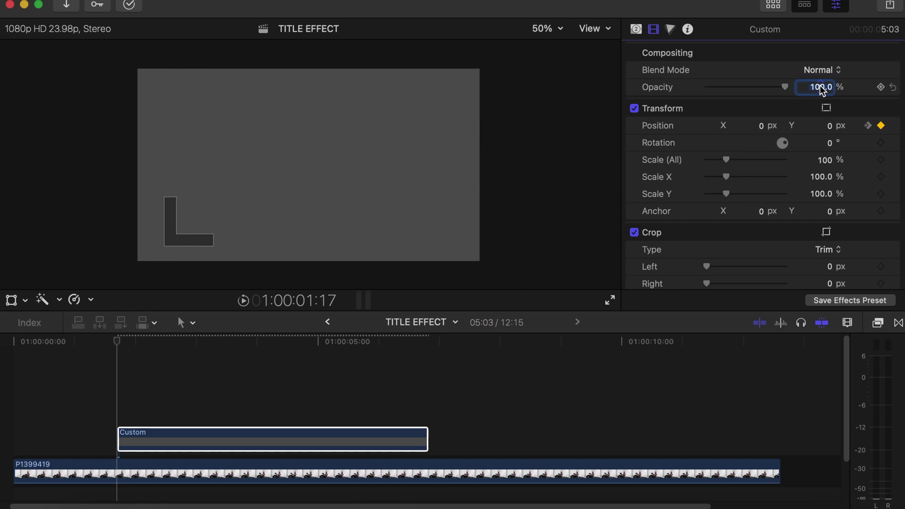
pyautogui.write('90')
pyautogui.press('Return')
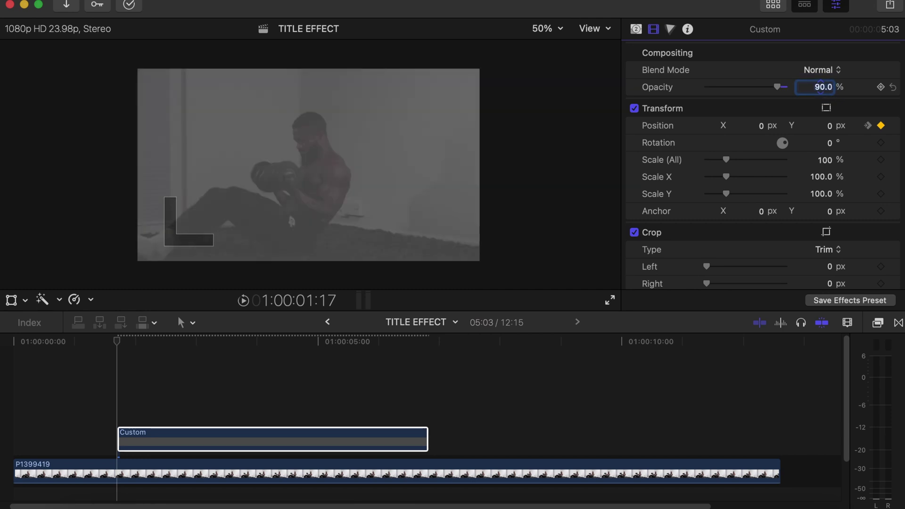
# Push the solid off-frame to the right with its Y position reset to 0.
pyautogui.hotkey('shift', 't')
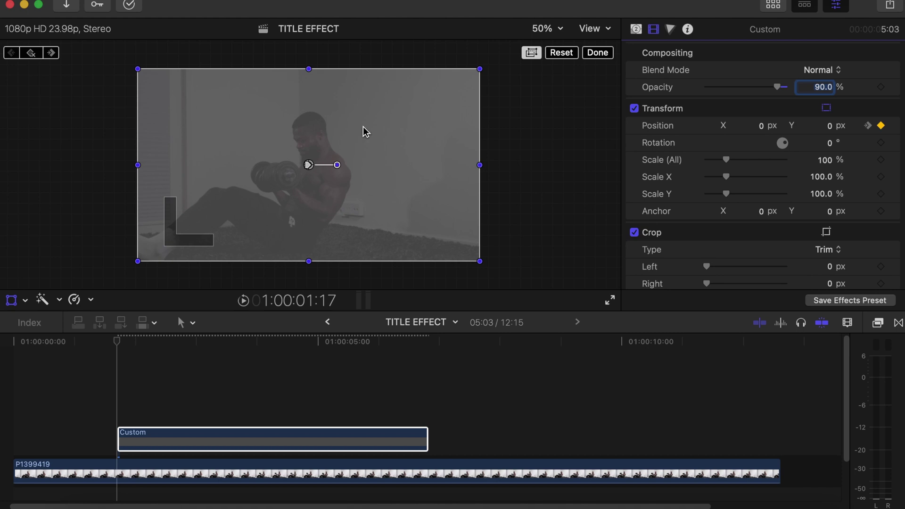
pyautogui.moveTo(365, 132); pyautogui.dragTo(578, 136)
pyautogui.click(832, 128)
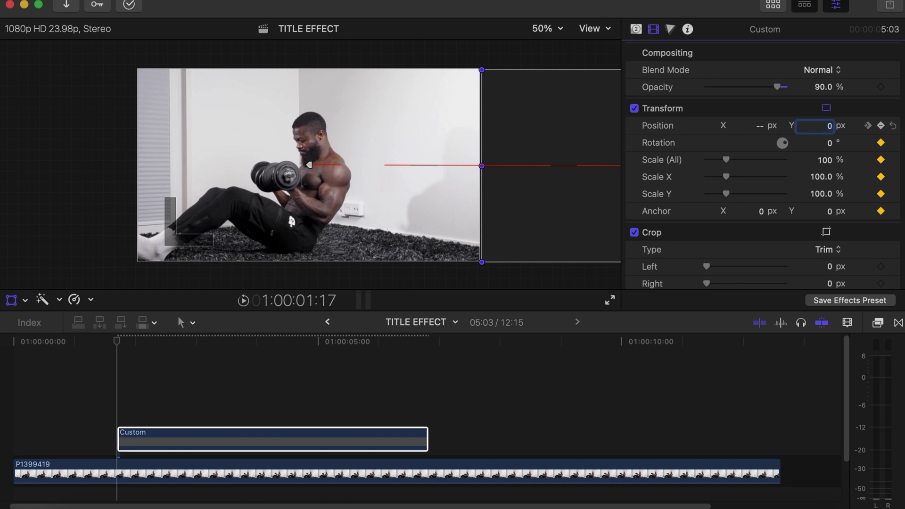
pyautogui.press('Return')
# Preview the grey solid's slide-in animation several times from the start.
pyautogui.click(117, 350)
pyautogui.press('space')
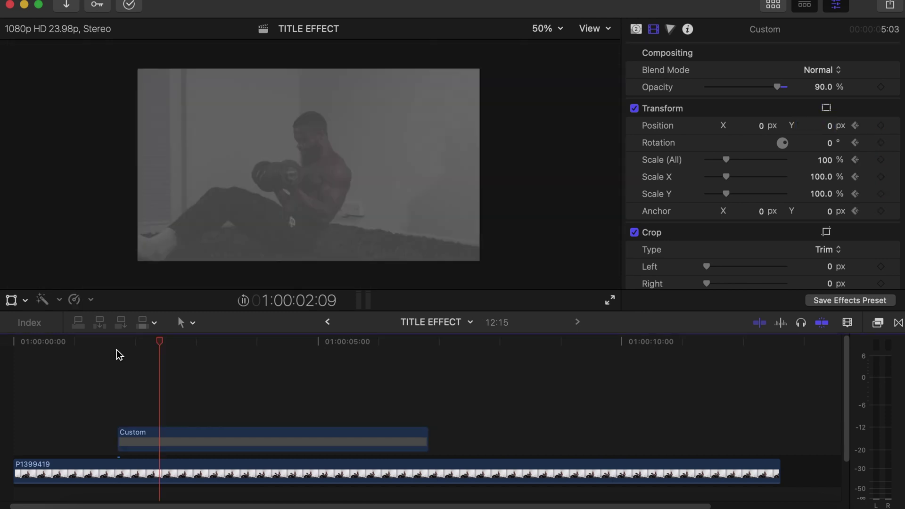
pyautogui.click(117, 349)
pyautogui.press('space')
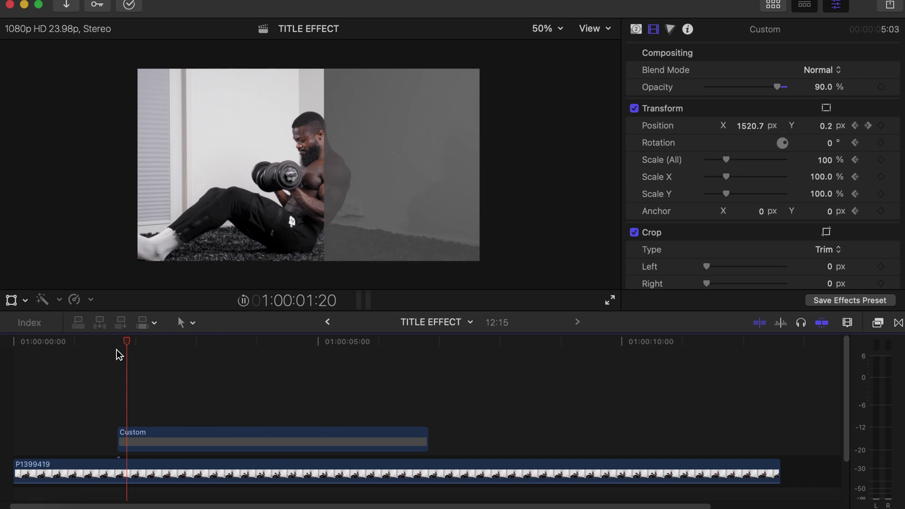
pyautogui.click(117, 349)
pyautogui.click(140, 440)
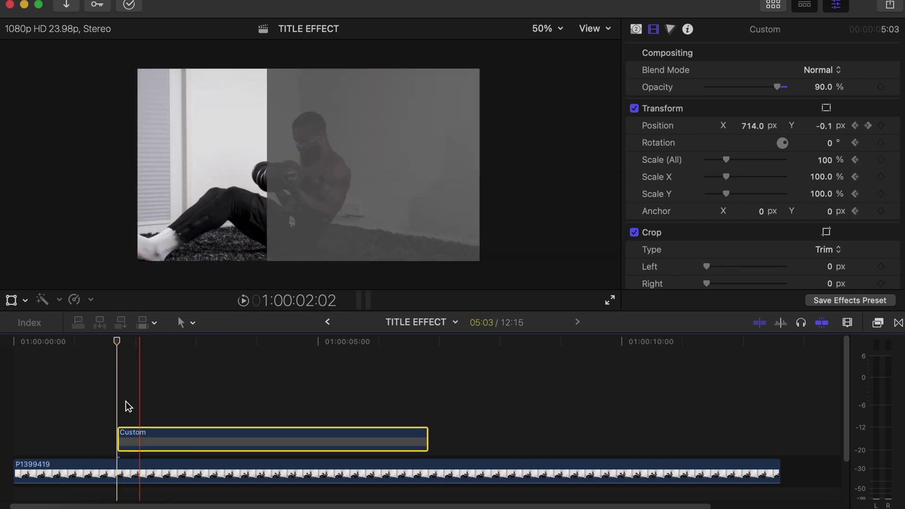
pyautogui.press('space')
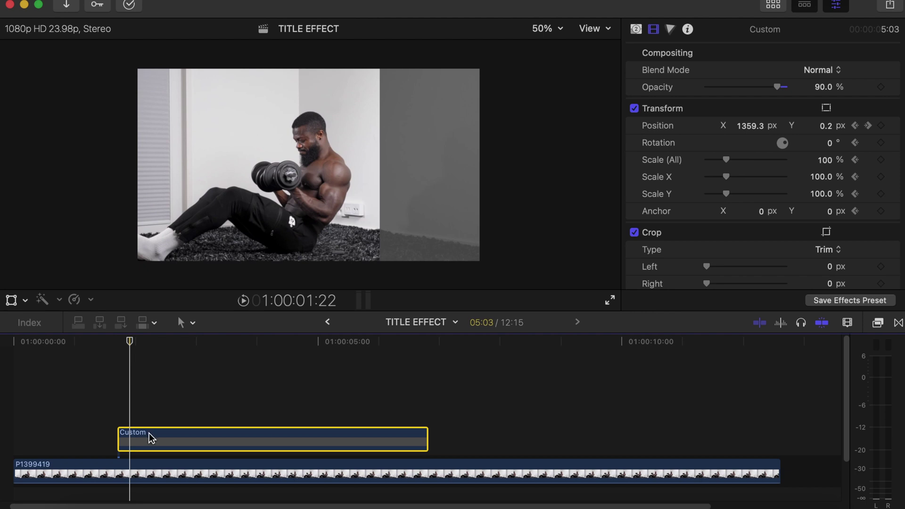
pyautogui.press('space')
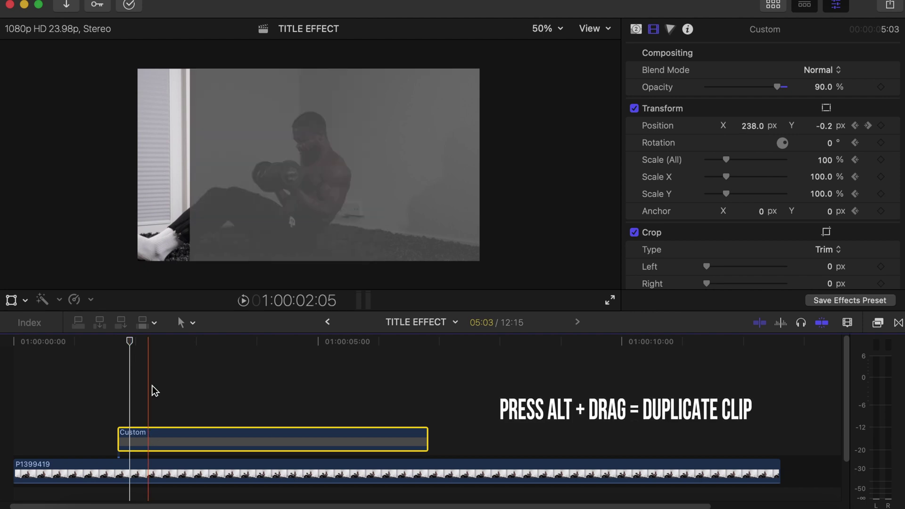
# Duplicate the solid onto a layer above, make it teal, and preview the slide-in.
pyautogui.moveTo(149, 437); pyautogui.dragTo(163, 391)
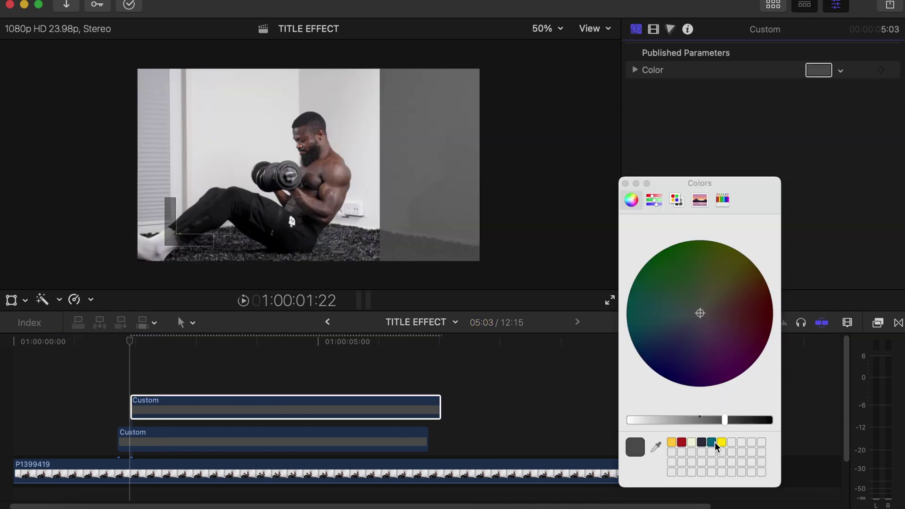
pyautogui.click(713, 442)
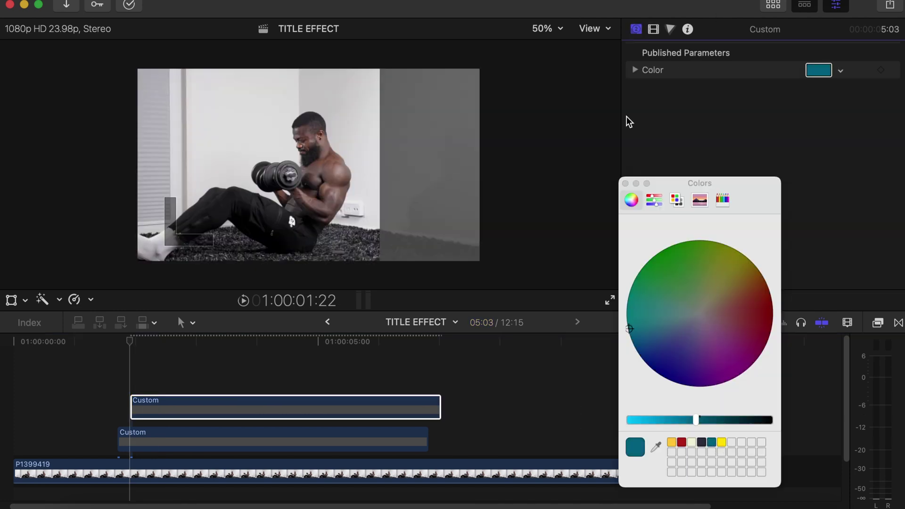
pyautogui.click(626, 184)
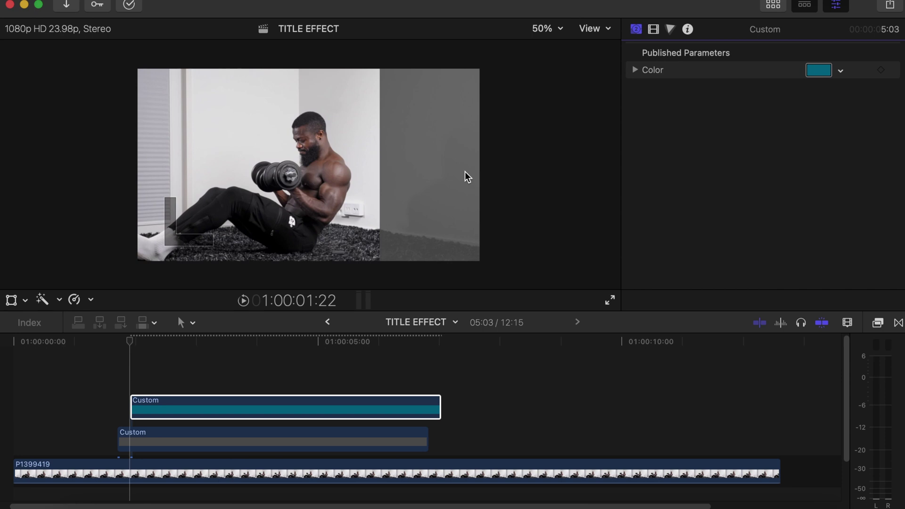
pyautogui.click(131, 369)
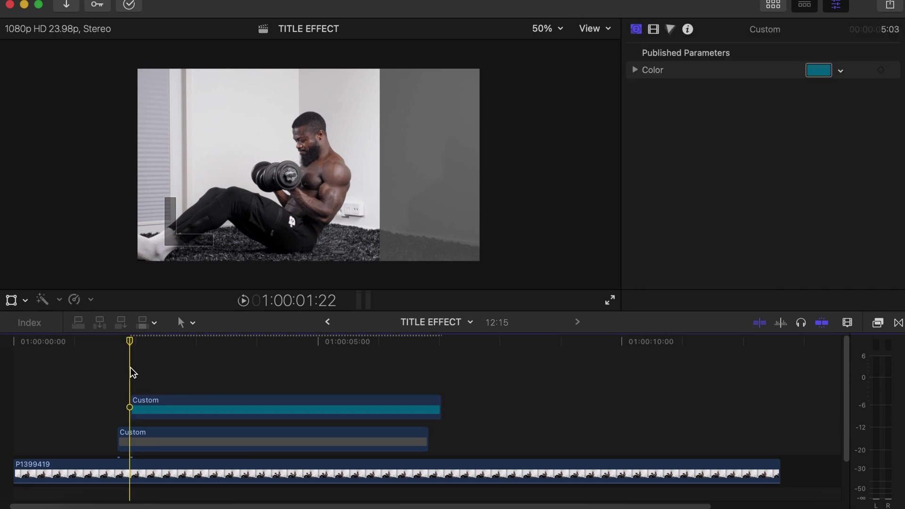
pyautogui.press('space')
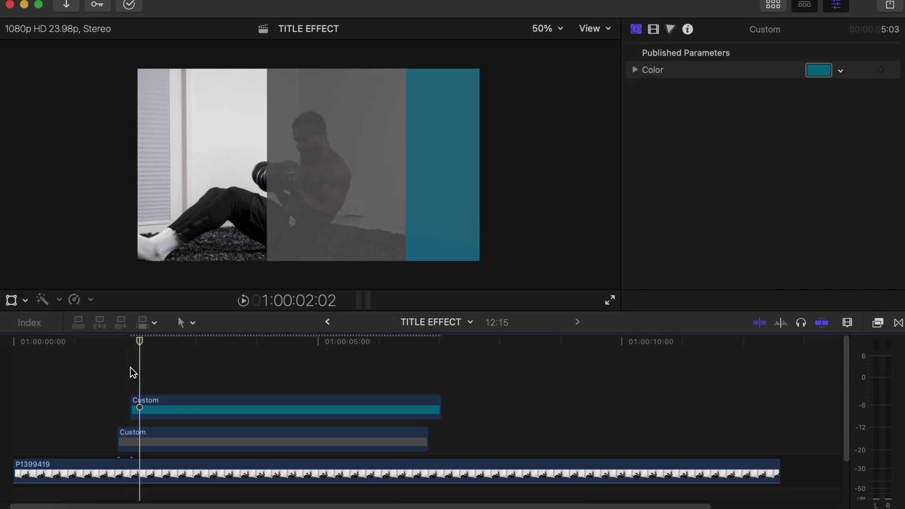
# Duplicate the grey layer, then the teal layer, onto new top lanes, each offset a few frames later.
pyautogui.click(155, 436)
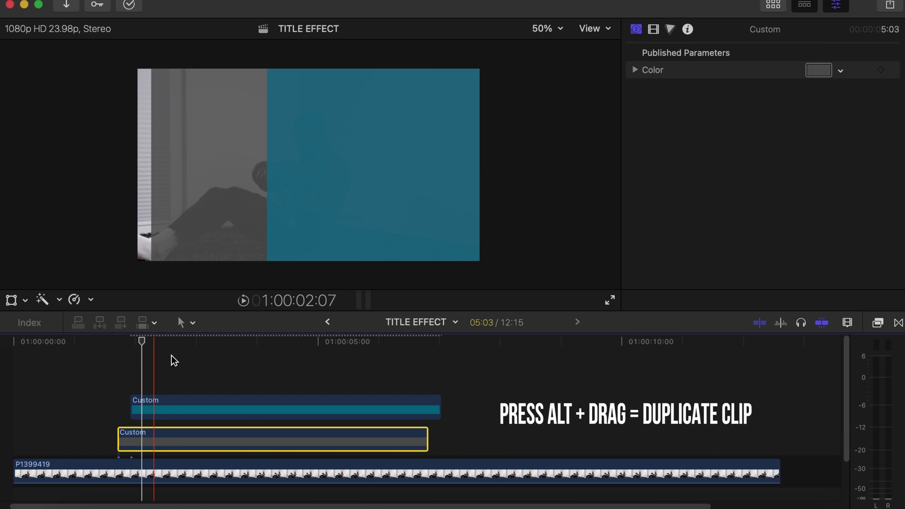
pyautogui.moveTo(172, 438); pyautogui.dragTo(185, 367)
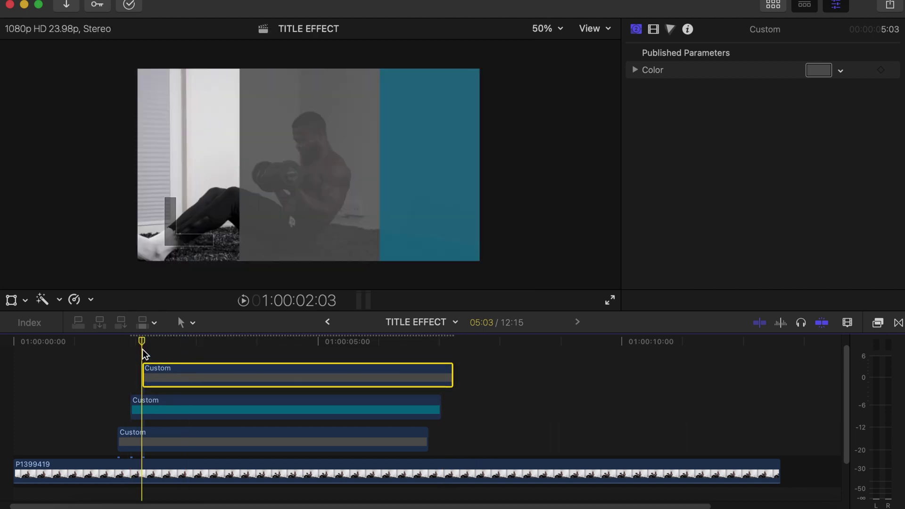
pyautogui.click(142, 350)
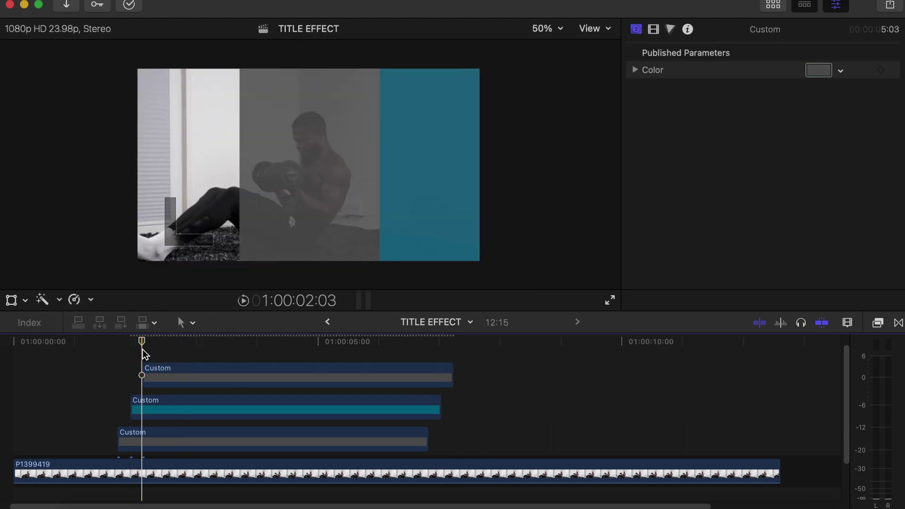
pyautogui.press('Right')
pyautogui.press('Right')
pyautogui.press('Right')
pyautogui.press('Right')
pyautogui.press('Right')
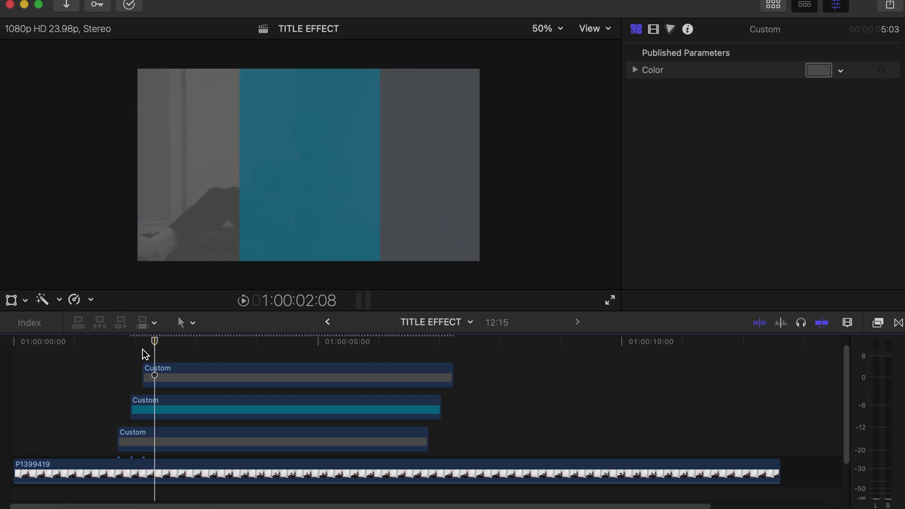
pyautogui.click(149, 402)
pyautogui.moveTo(149, 402); pyautogui.dragTo(178, 352)
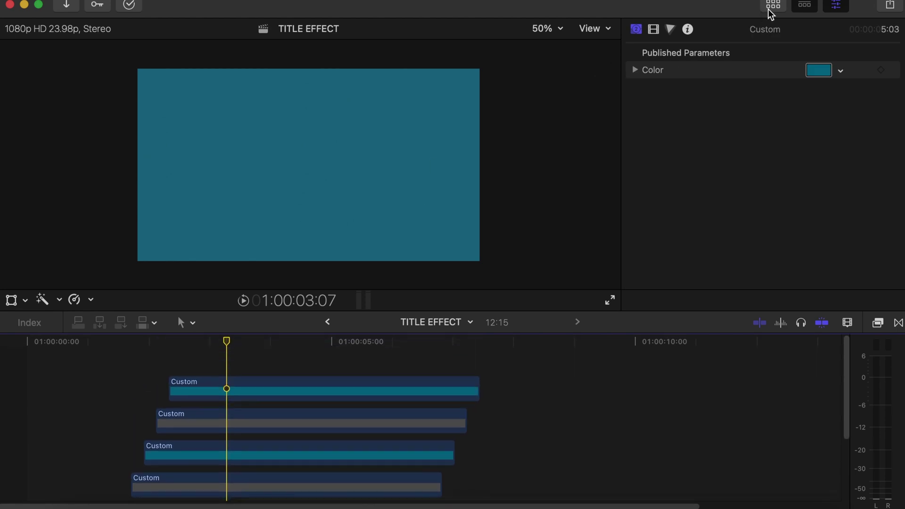
# Add a Basic Title on the top lane, trimmed to end with the solid layers.
pyautogui.click(770, 10)
pyautogui.scroll(10, 36, 76)
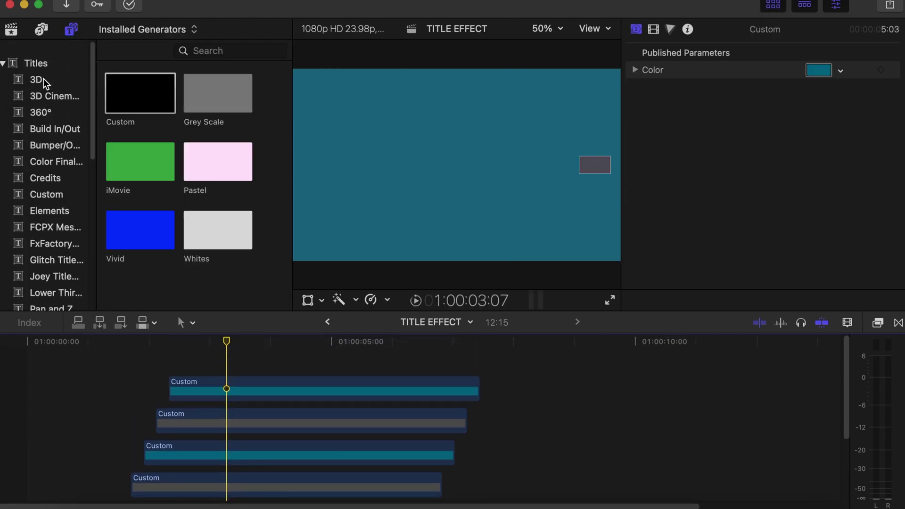
pyautogui.click(36, 48)
pyautogui.scroll(-8, 265, 223)
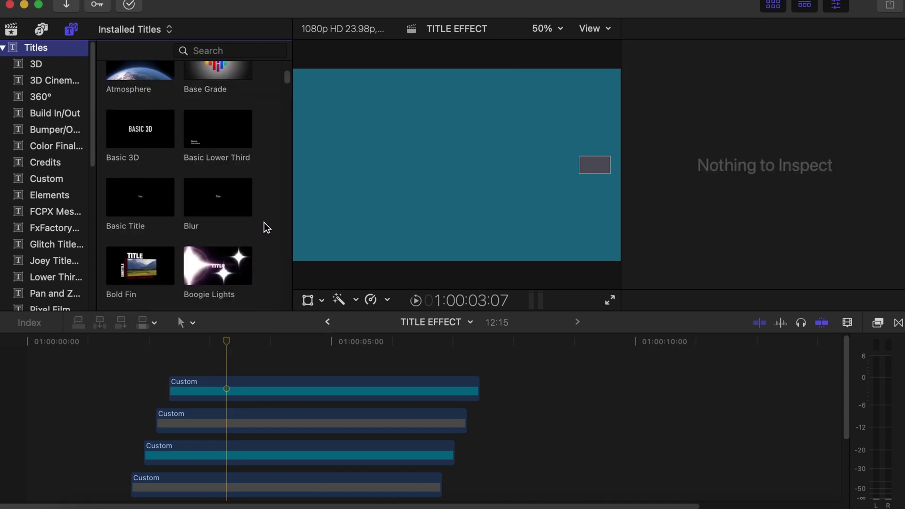
pyautogui.scroll(4, 264, 223)
pyautogui.moveTo(135, 213); pyautogui.dragTo(180, 364)
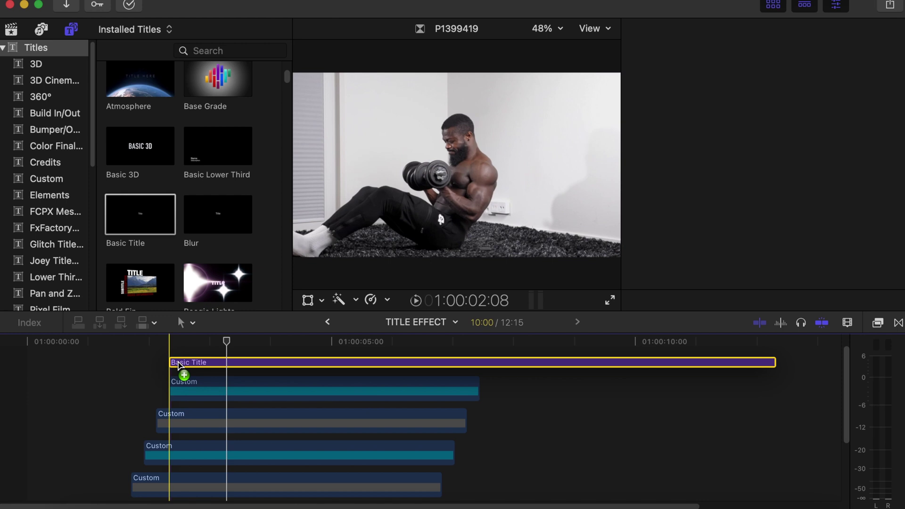
pyautogui.moveTo(404, 373); pyautogui.dragTo(478, 366)
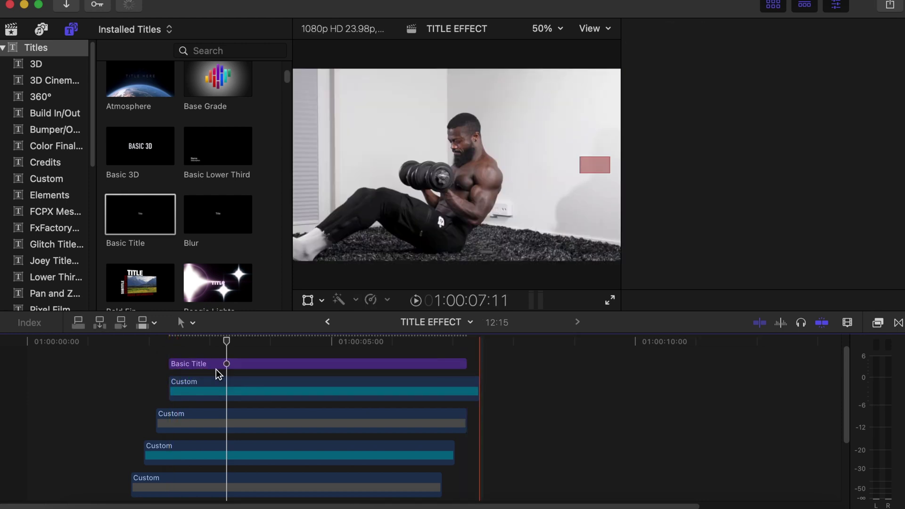
pyautogui.click(228, 365)
pyautogui.click(775, 6)
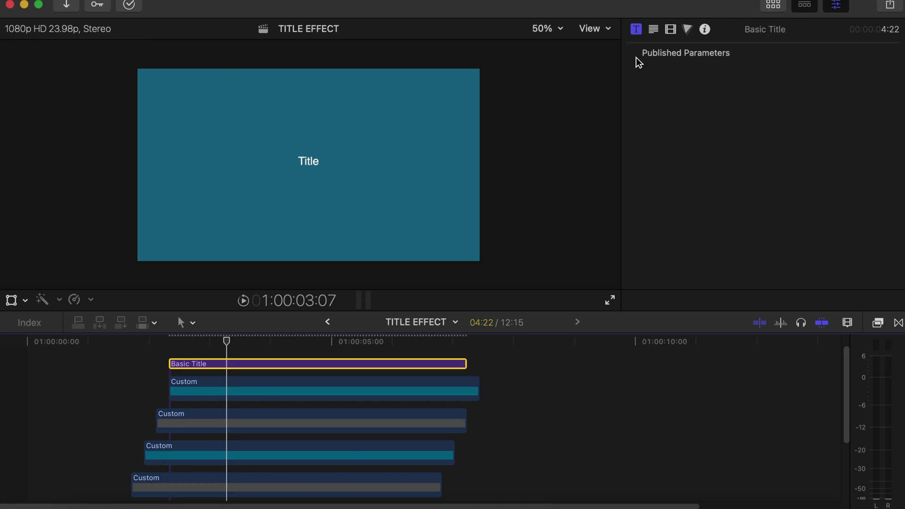
# Replace the title text with 'SUBSCRIBE PLEASE' and select the top teal layer to copy.
pyautogui.click(655, 29)
pyautogui.write('SUBSCRIBE PLEASE')
pyautogui.click(233, 389)
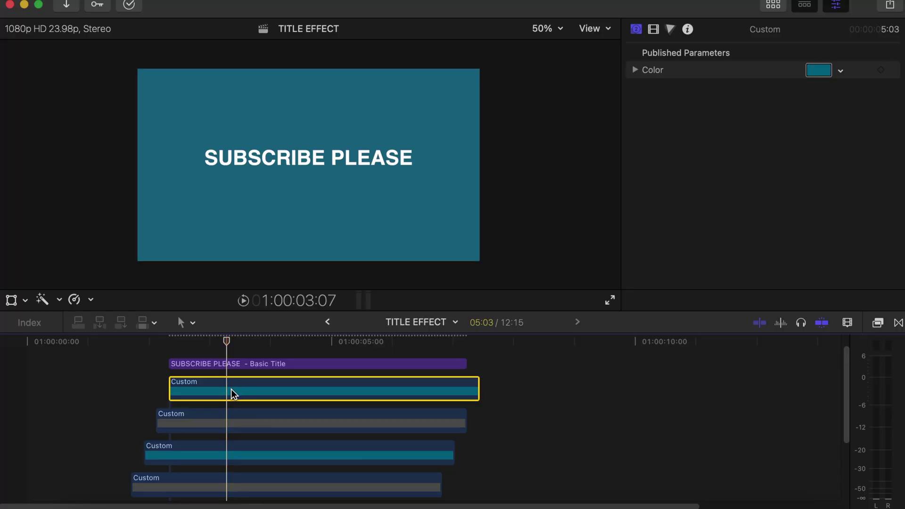
# Paste the teal layer's attributes onto the title, excluding Compositing and maintaining keyframe timing.
pyautogui.click(227, 364)
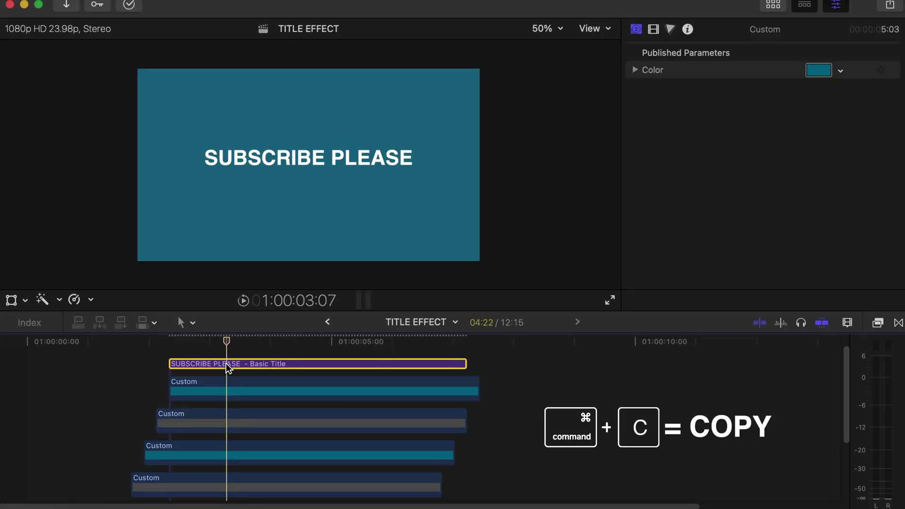
pyautogui.click(226, 340)
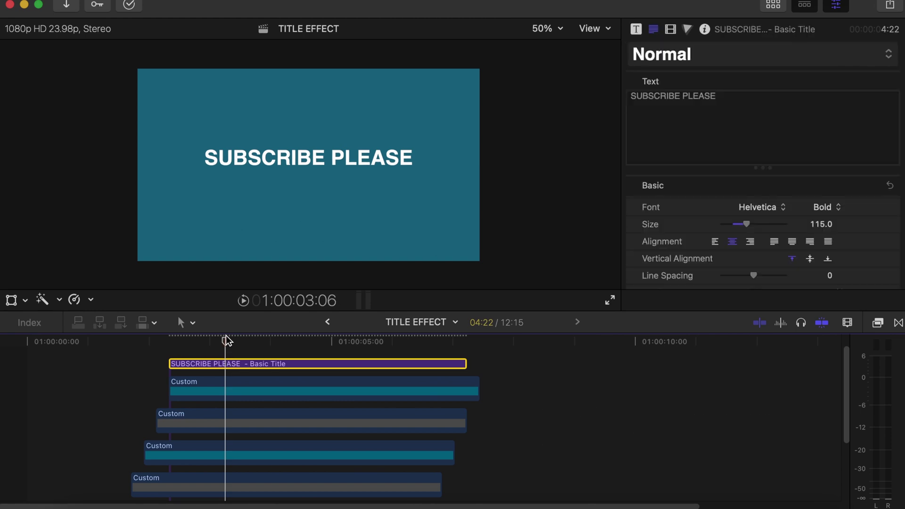
pyautogui.press('super+shift+v')
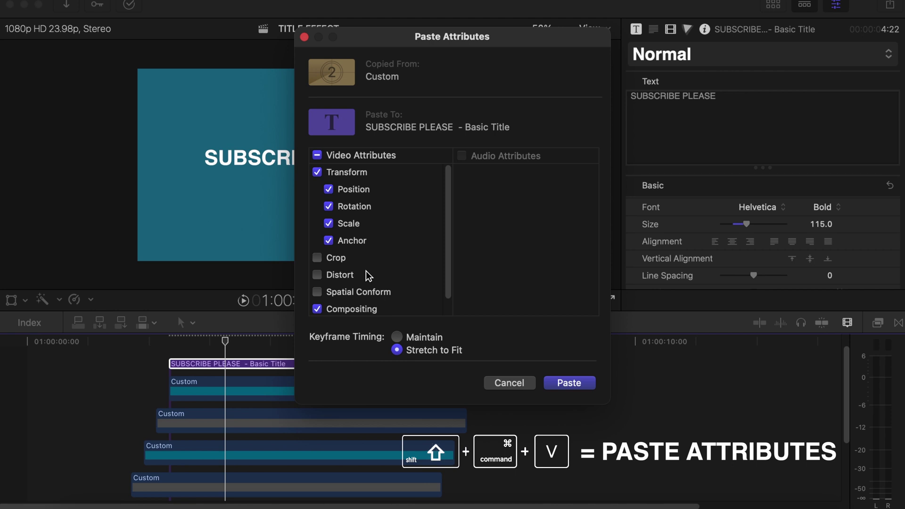
pyautogui.click(317, 309)
pyautogui.scroll(-2, 362, 245)
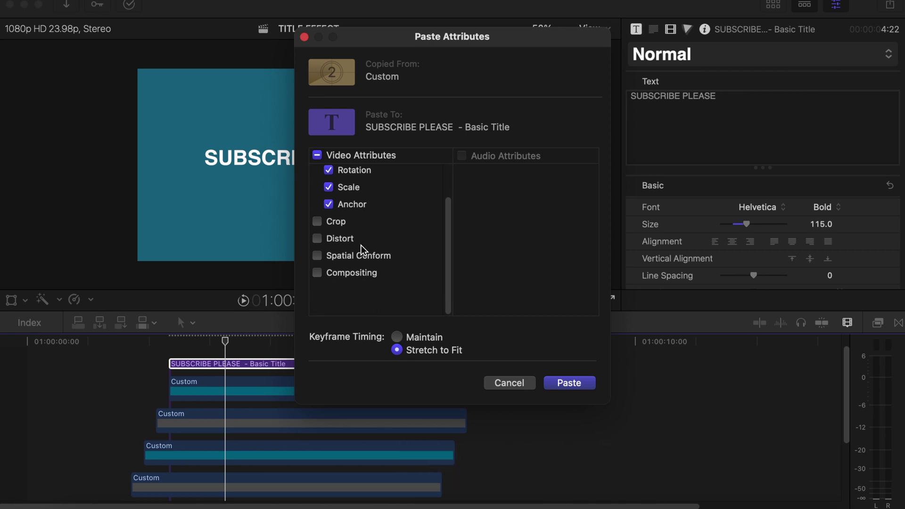
pyautogui.scroll(1, 362, 246)
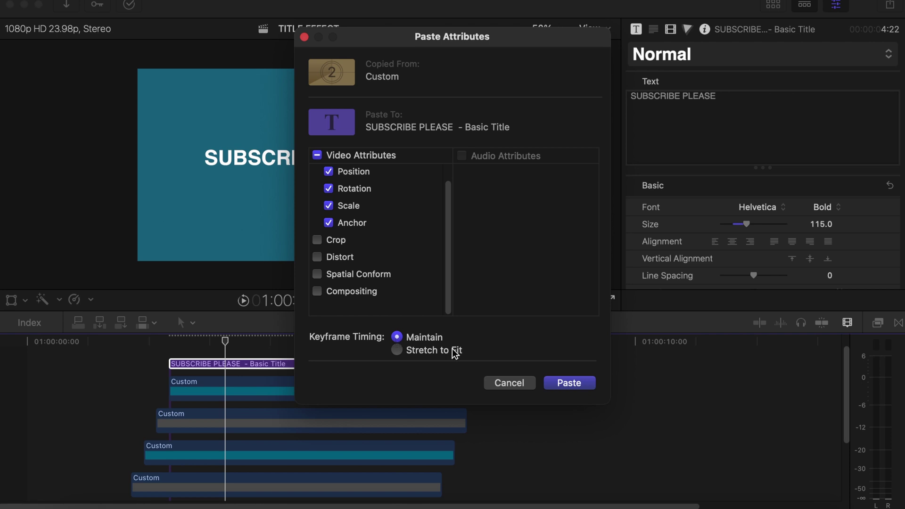
pyautogui.click(555, 386)
pyautogui.click(106, 424)
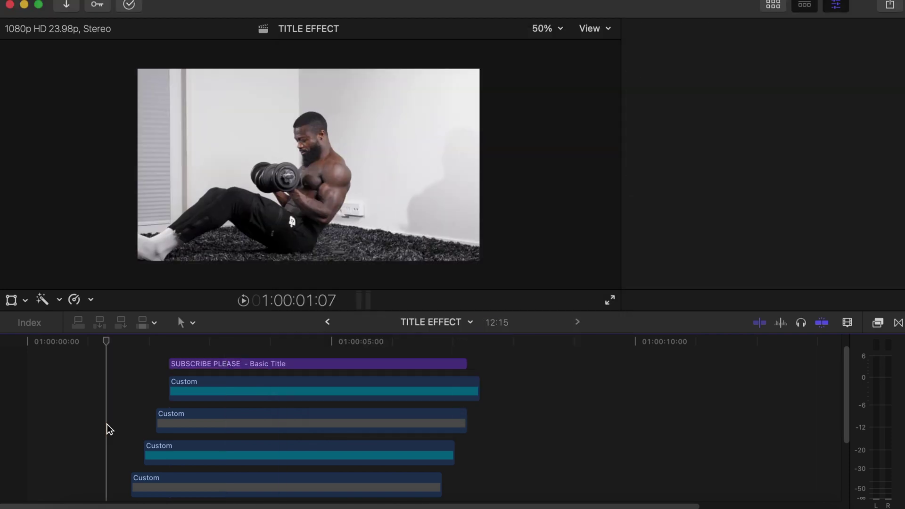
pyautogui.press('space')
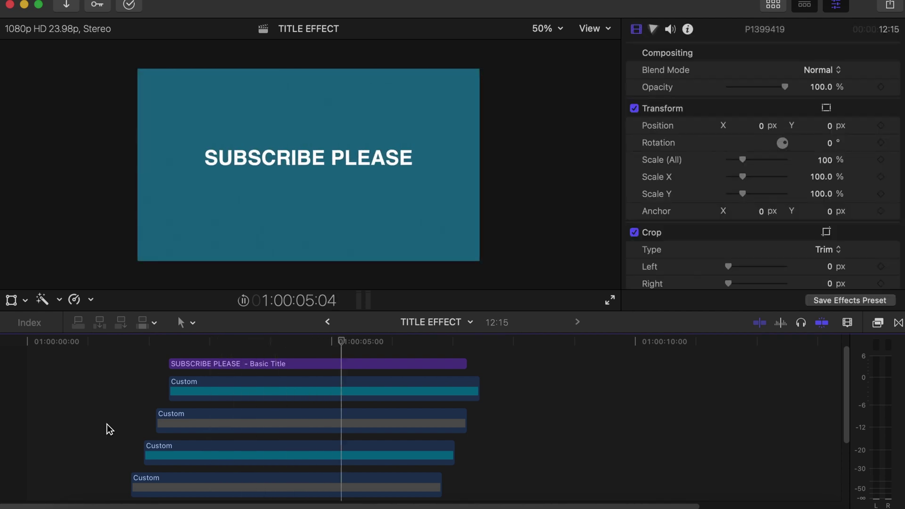
pyautogui.click(107, 429)
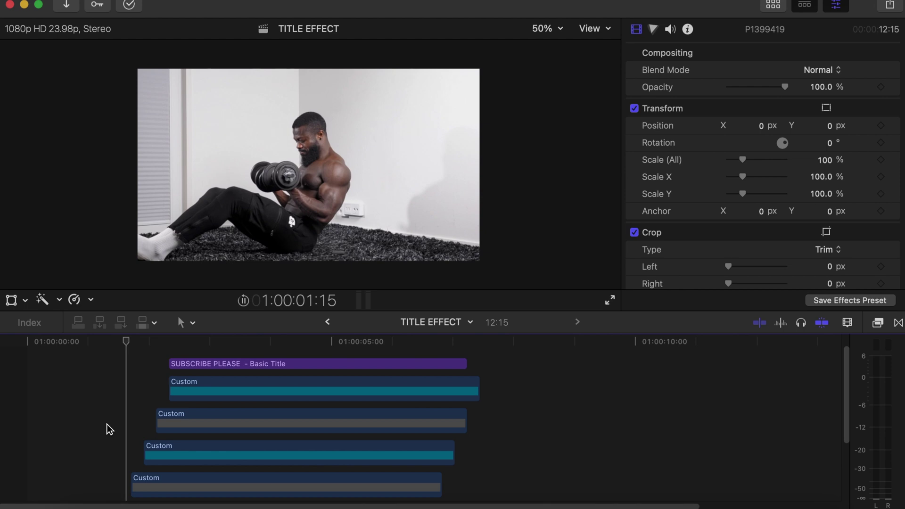